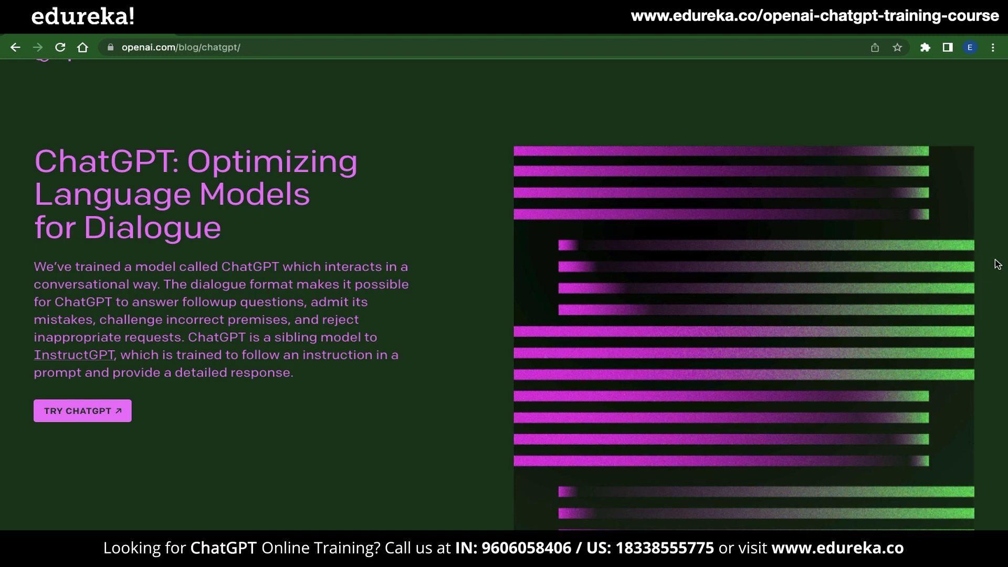
- Go to Chrome Settings and show the Privacy and security page
left_click(992, 50)
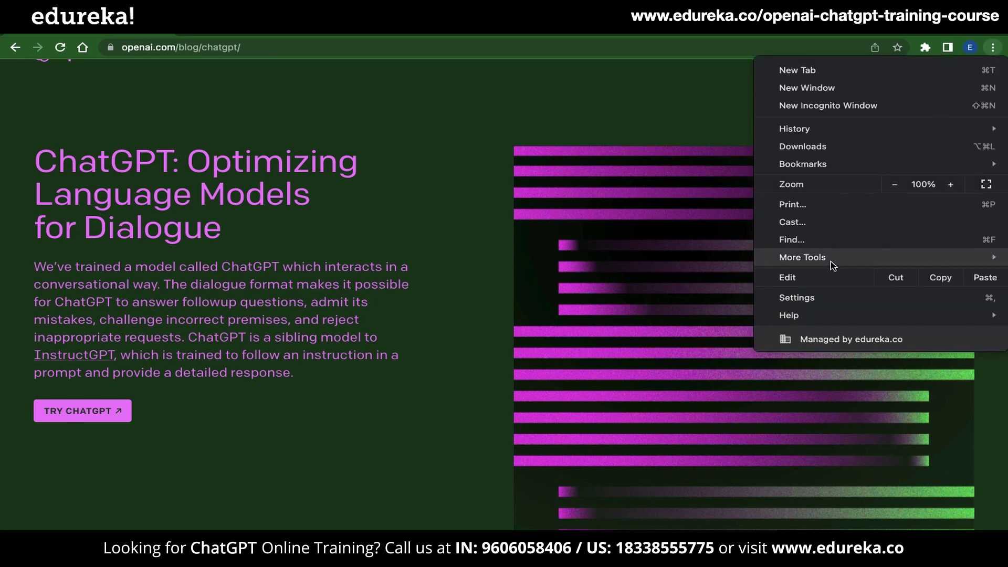
left_click(808, 297)
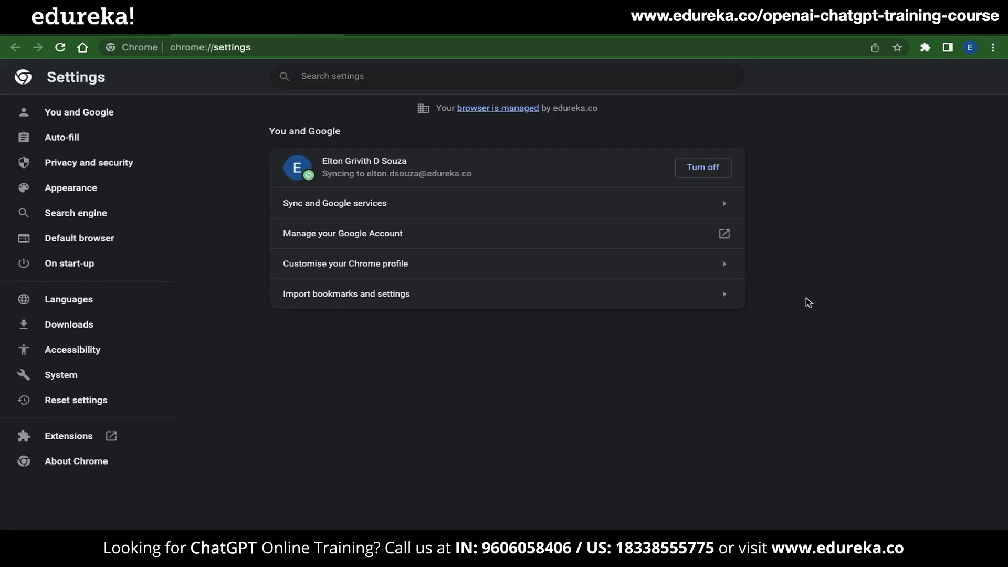
left_click(127, 169)
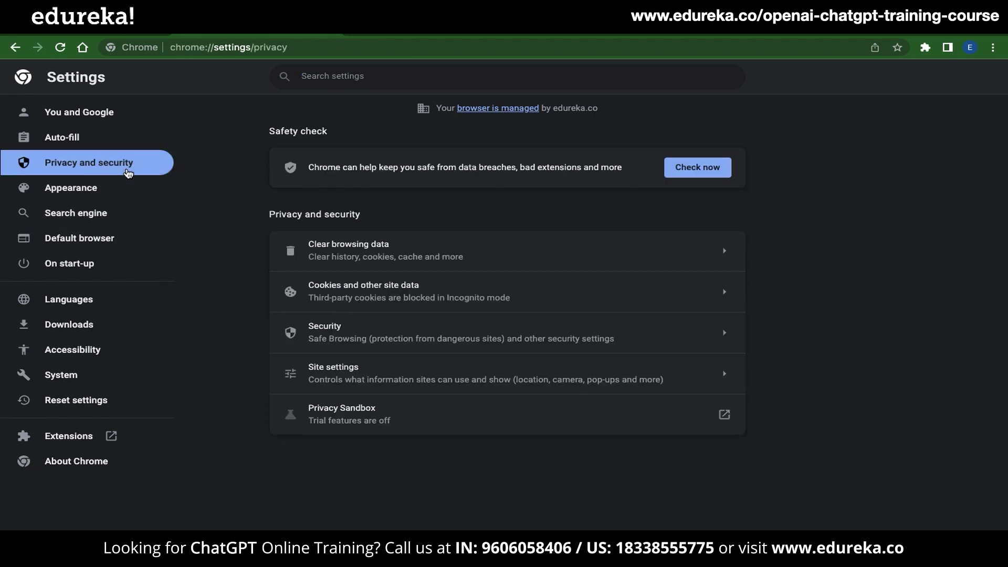
- Search the stored site data for 'openai' and clear everything saved for openai.com
left_click(295, 281)
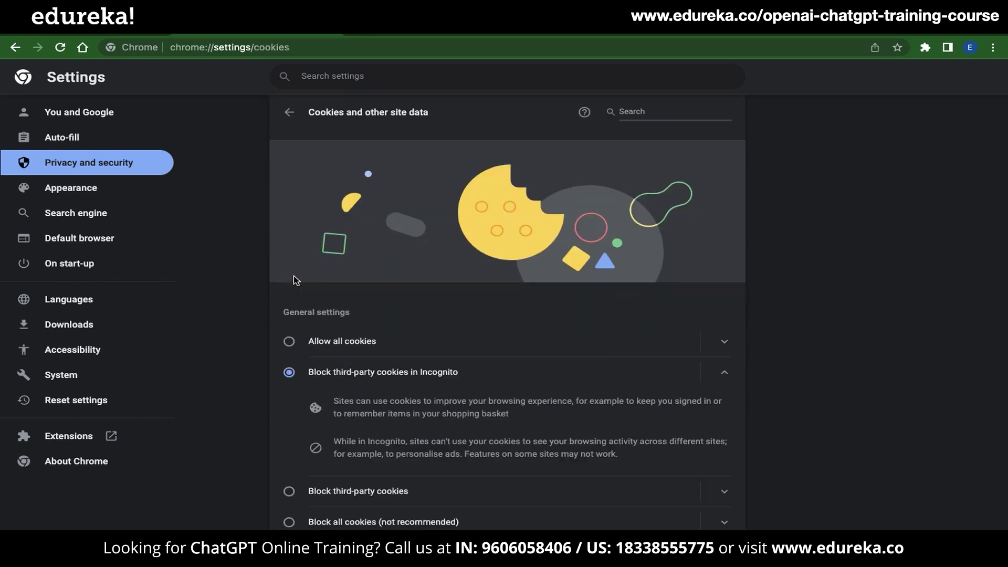
scroll(294, 279, "down", 3)
scroll(294, 282, "down", 1)
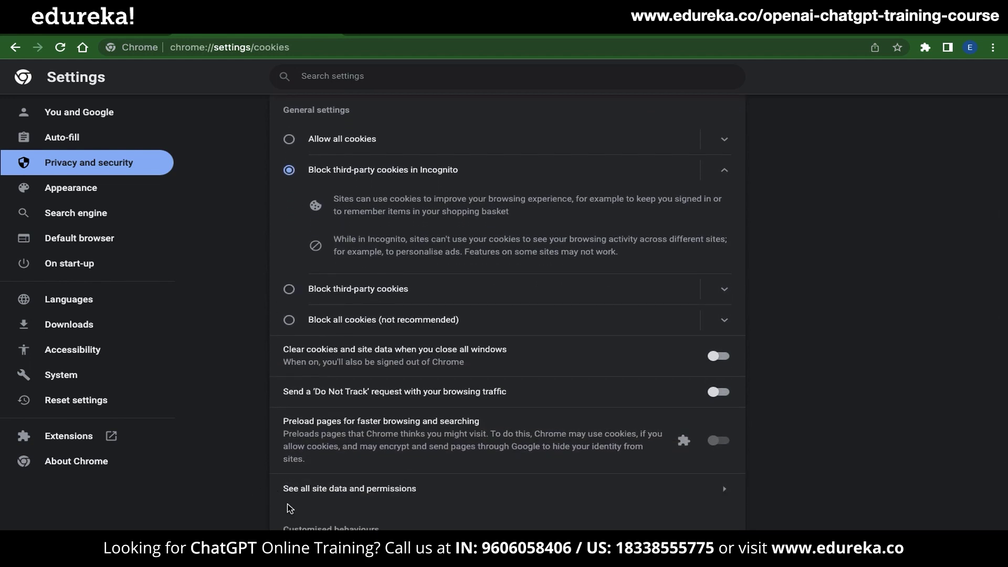
left_click(356, 498)
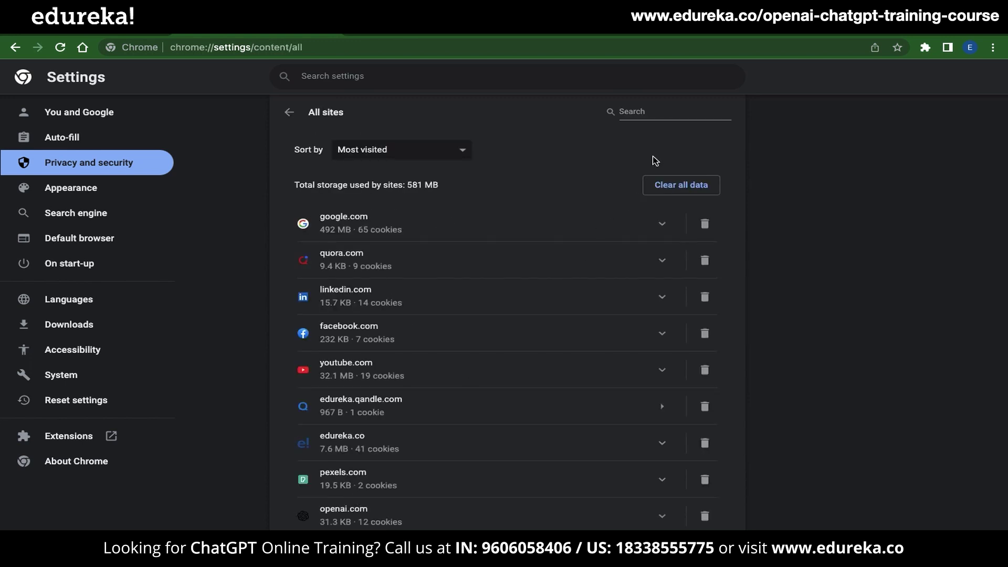
left_click(653, 111)
type("openai")
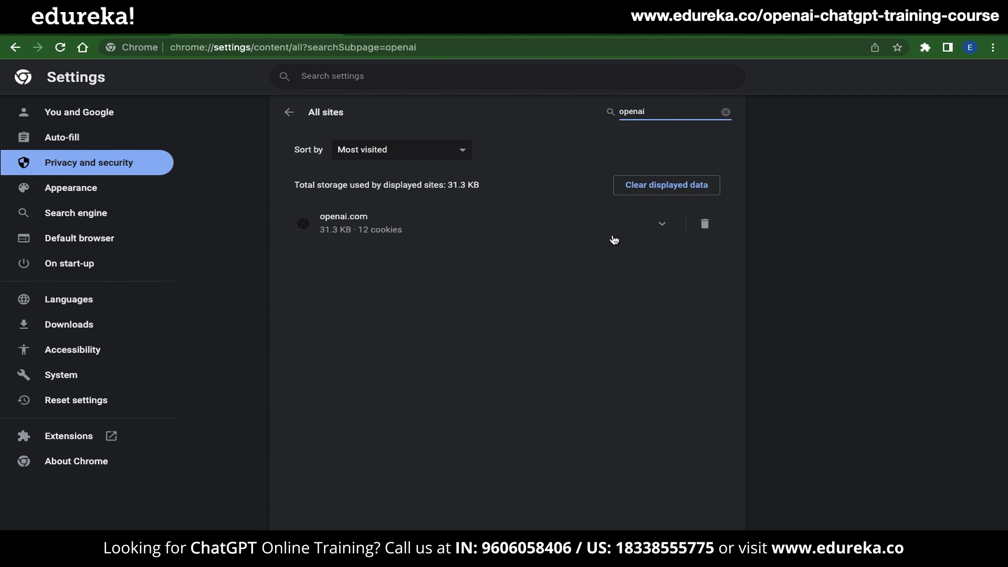
left_click(701, 223)
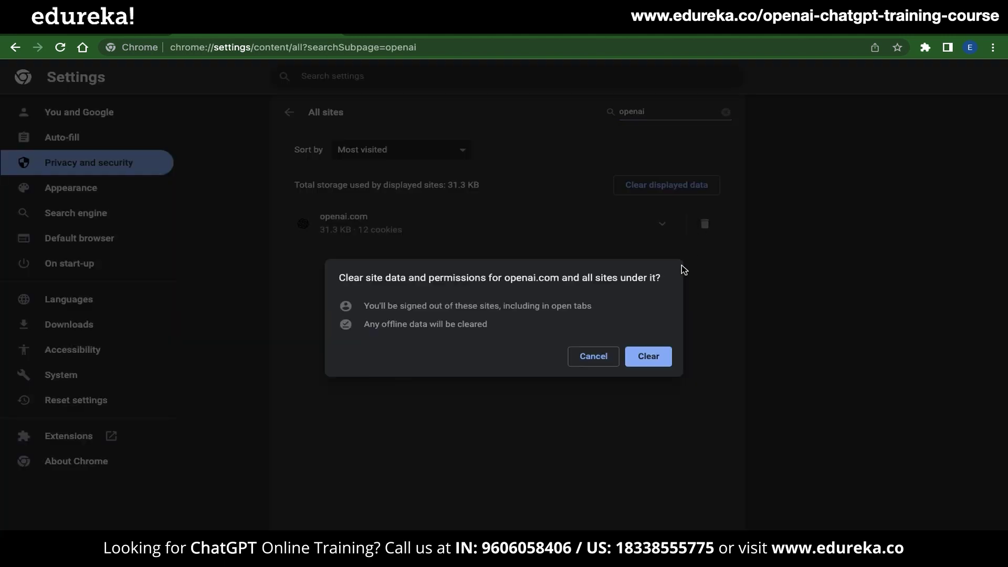
left_click(649, 356)
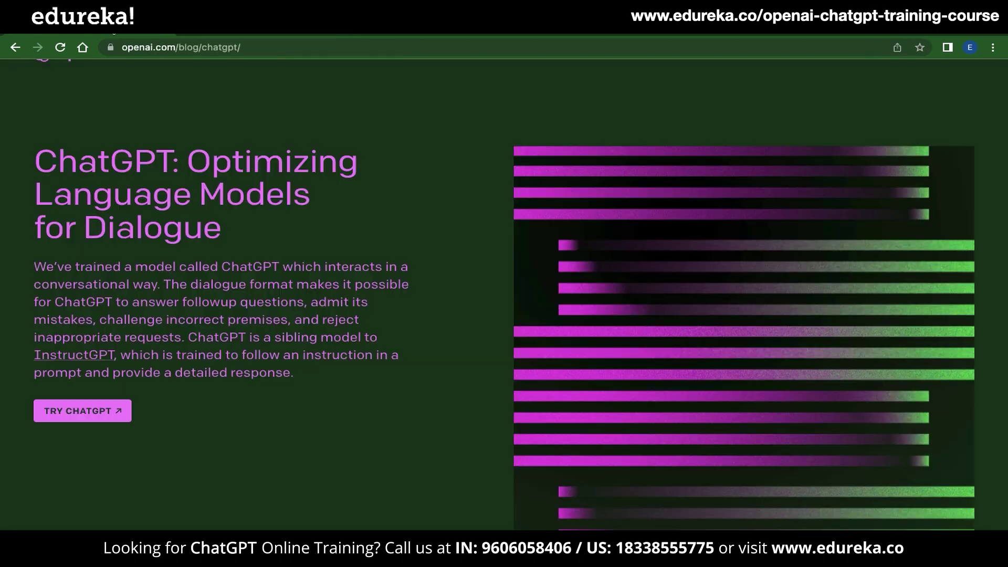
- Reload the ChatGPT blog post and show which extensions can access the site
left_click(60, 48)
left_click(924, 48)
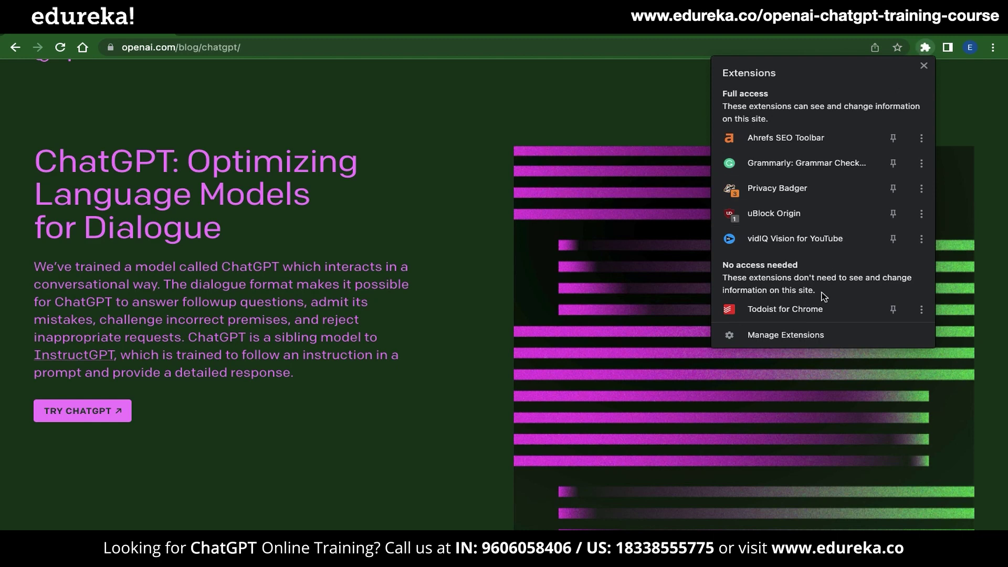
- Disable Ahrefs, Google Docs Offline, Grammarly, uBlock Origin, Todoist, Privacy Badger and vidIQ Vision
left_click(809, 347)
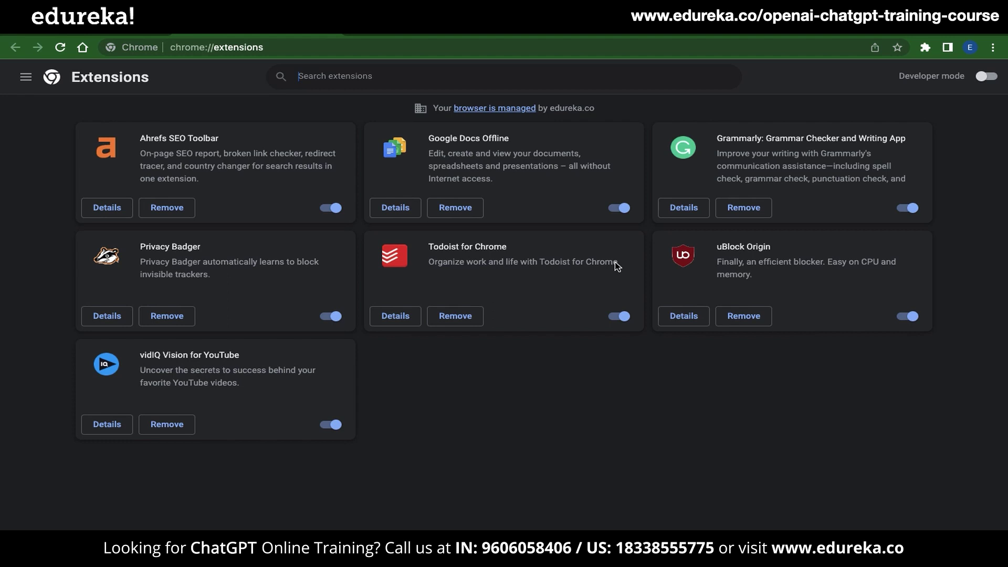
left_click(331, 208)
left_click(620, 209)
left_click(907, 208)
left_click(907, 316)
left_click(620, 317)
left_click(331, 316)
left_click(331, 425)
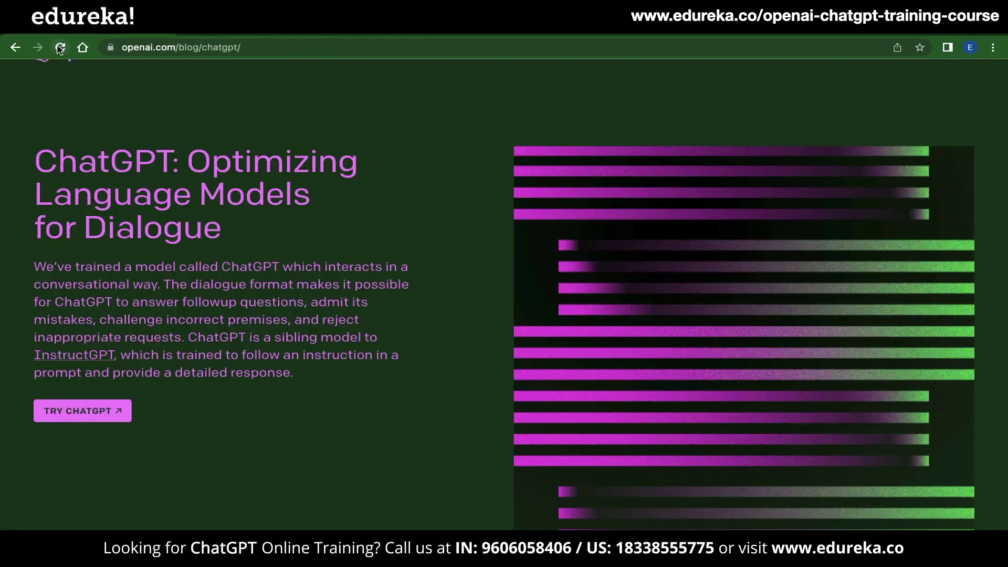
- Reload the ChatGPT blog post with all extensions turned off
left_click(60, 48)
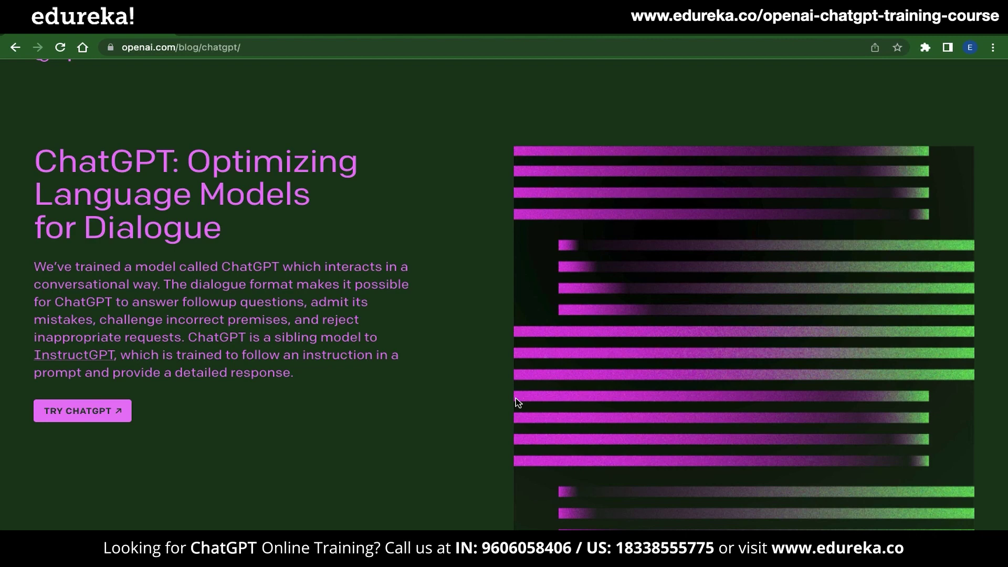
- In a new tab, search Google for 'Chrome web store'
left_click(196, 33)
type("C")
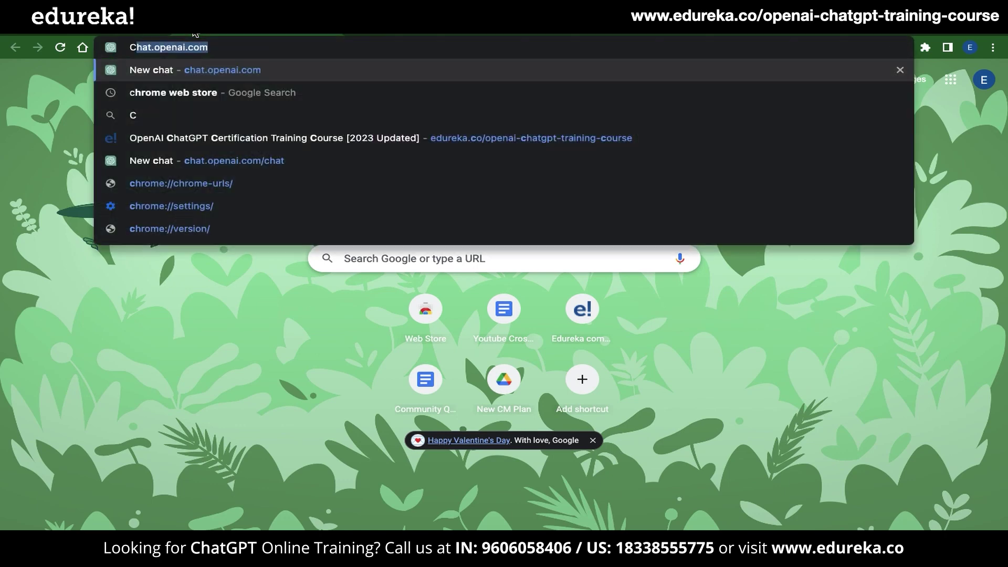
type("hrome web store")
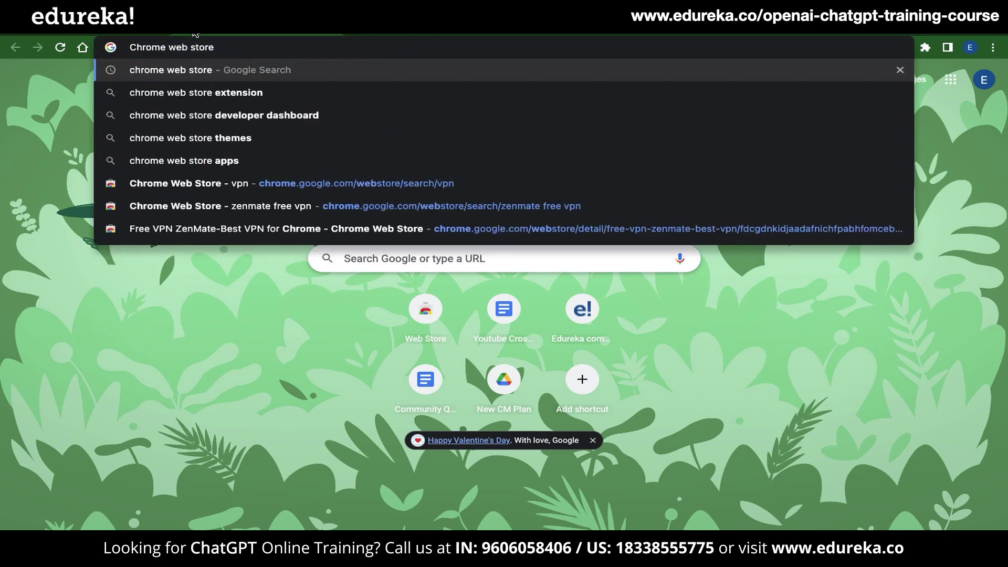
key("Return")
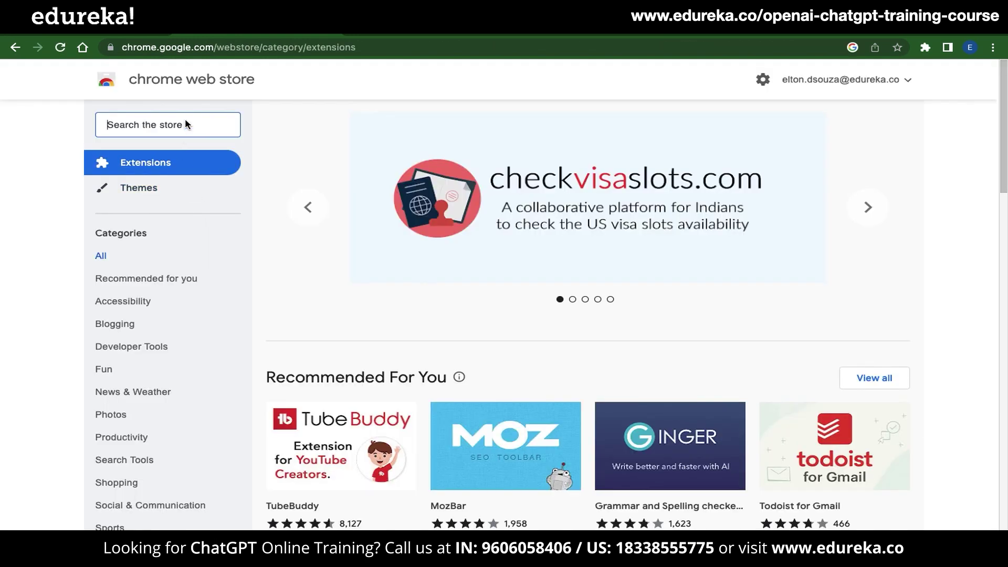
- Search the store for 'vpn' and open the Touch VPN - Secure and unlimited VPN proxy listing
type("vpn")
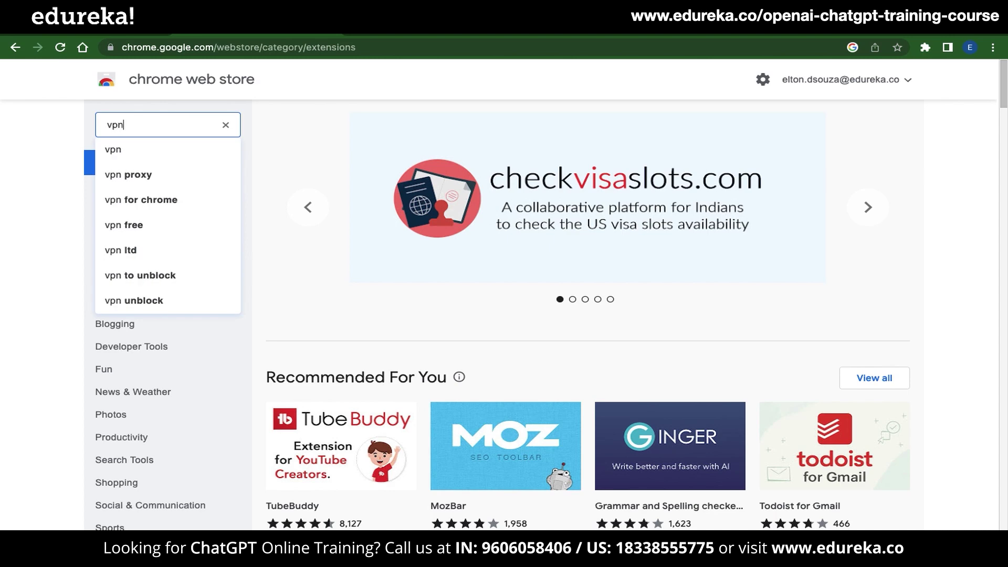
key("Return")
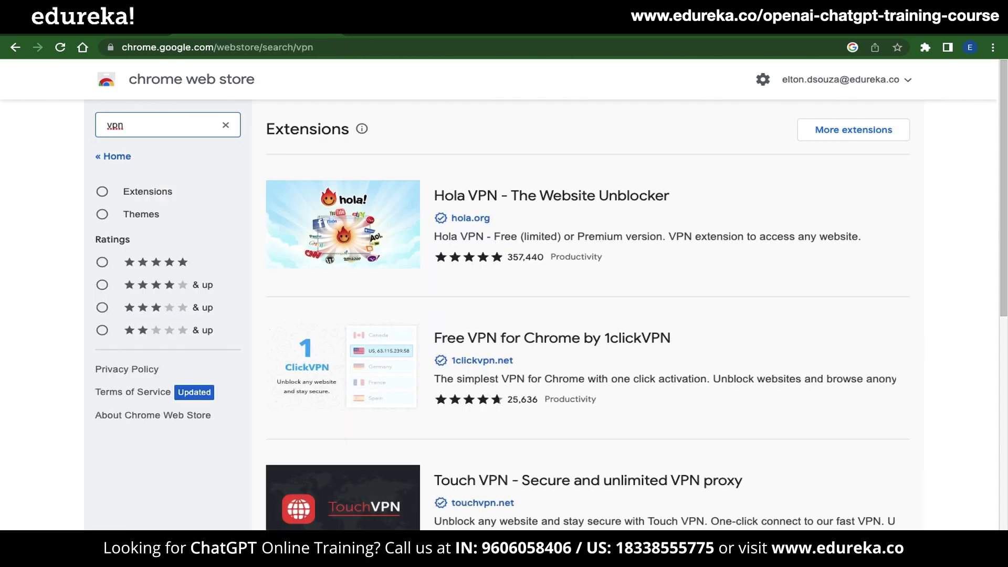
scroll(383, 292, "down", 8)
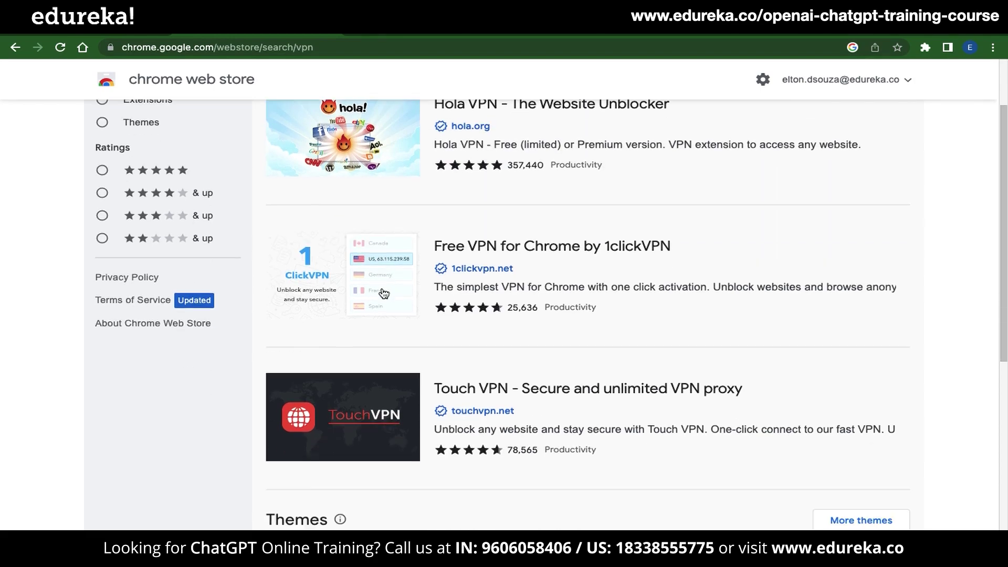
scroll(385, 293, "down", 2)
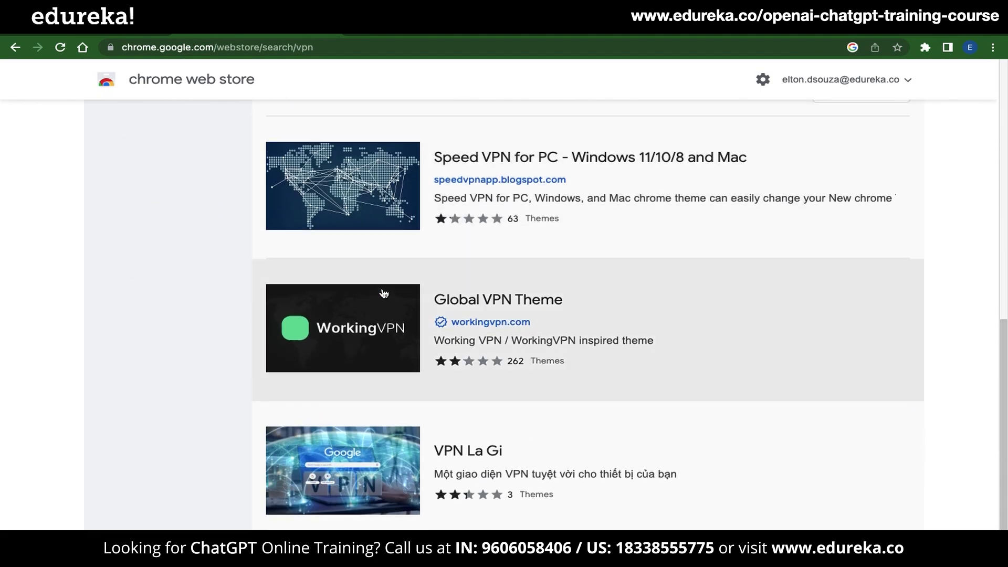
scroll(385, 293, "up", 10)
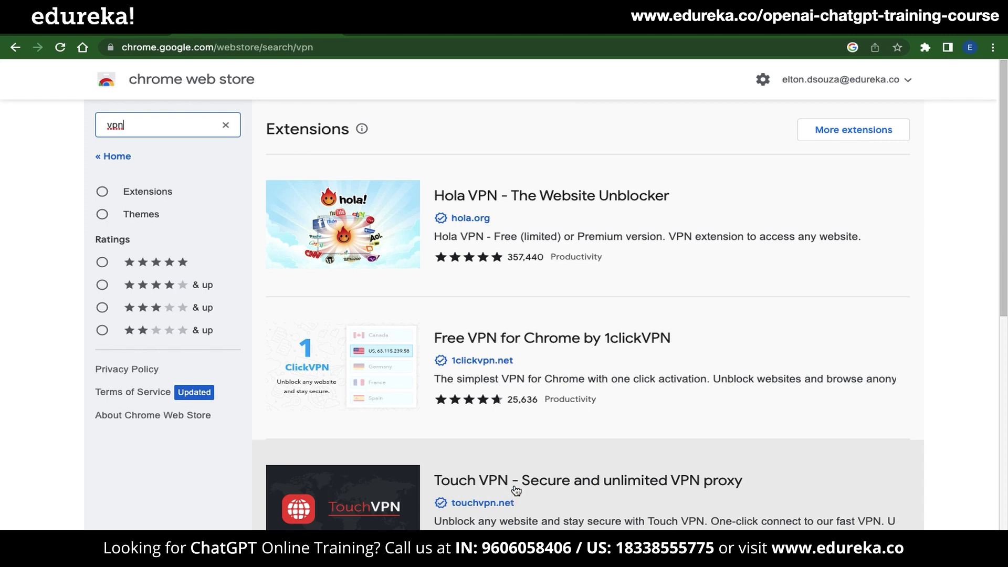
left_click(516, 490)
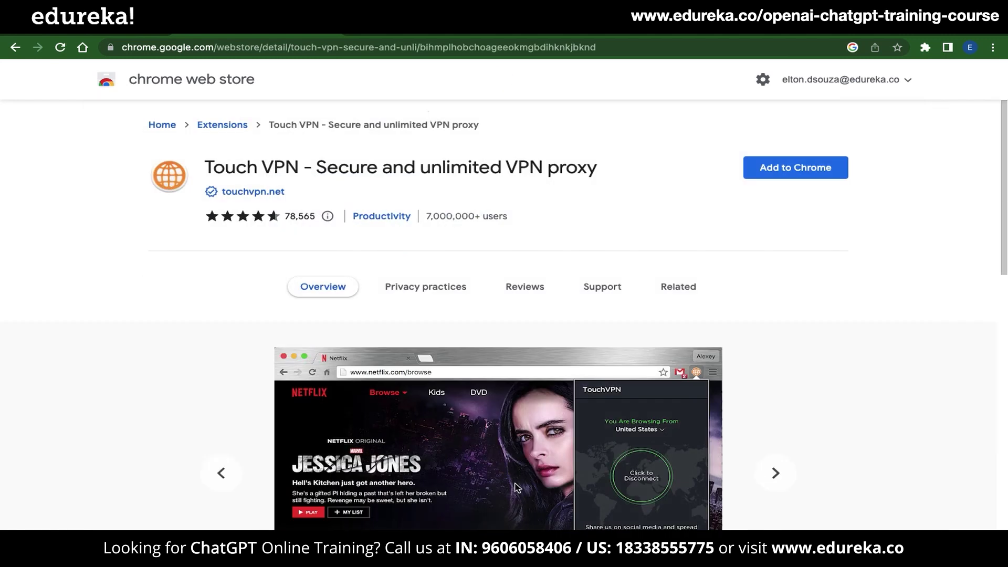
- Add Touch VPN to Chrome, close its welcome tab, and open its panel from Extensions
left_click(811, 172)
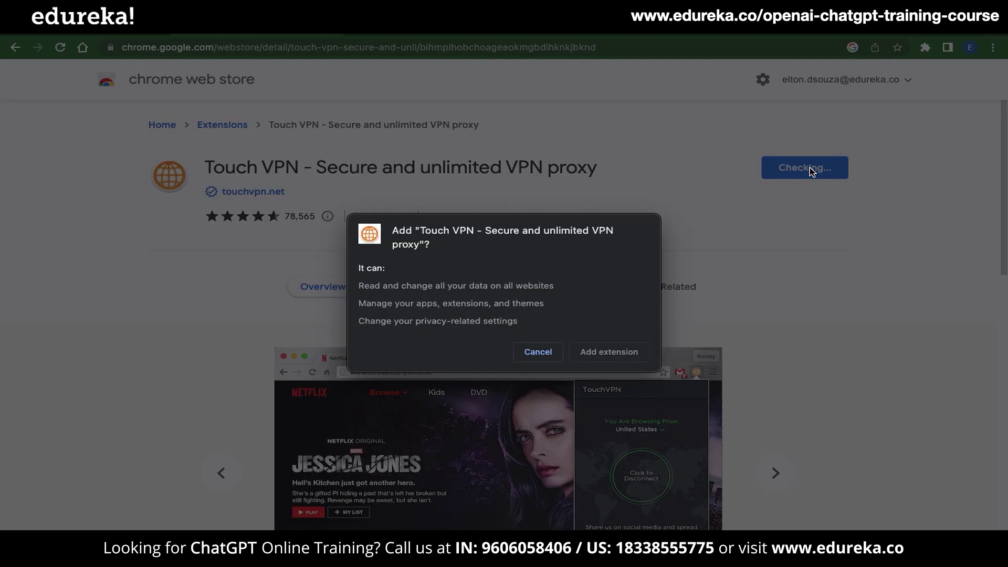
left_click(596, 355)
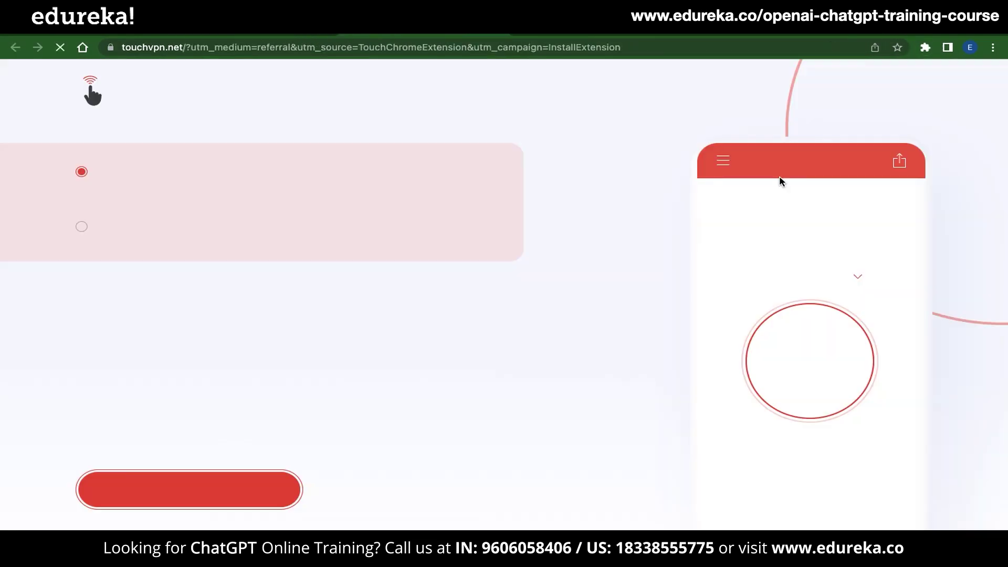
key("ctrl+w")
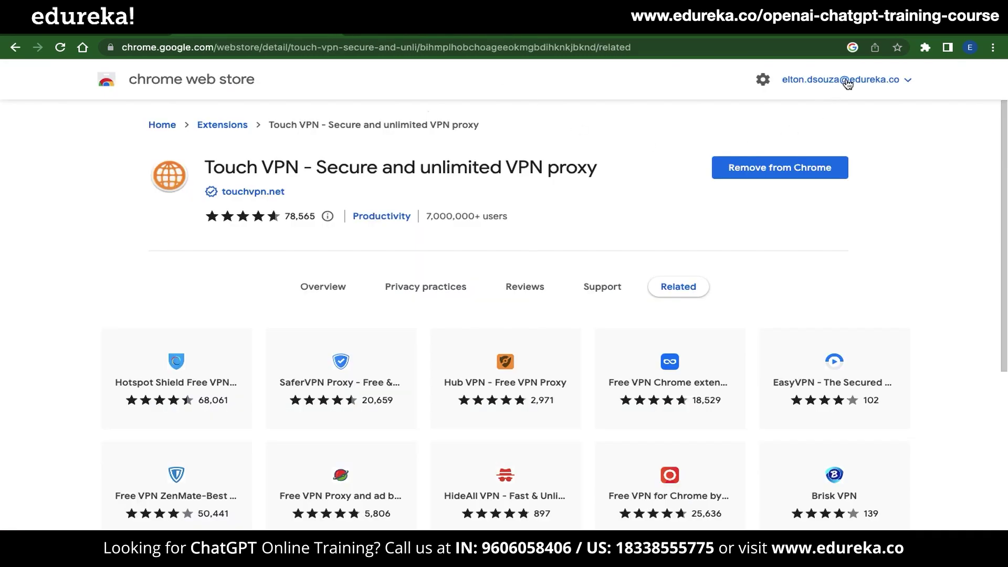
left_click(926, 47)
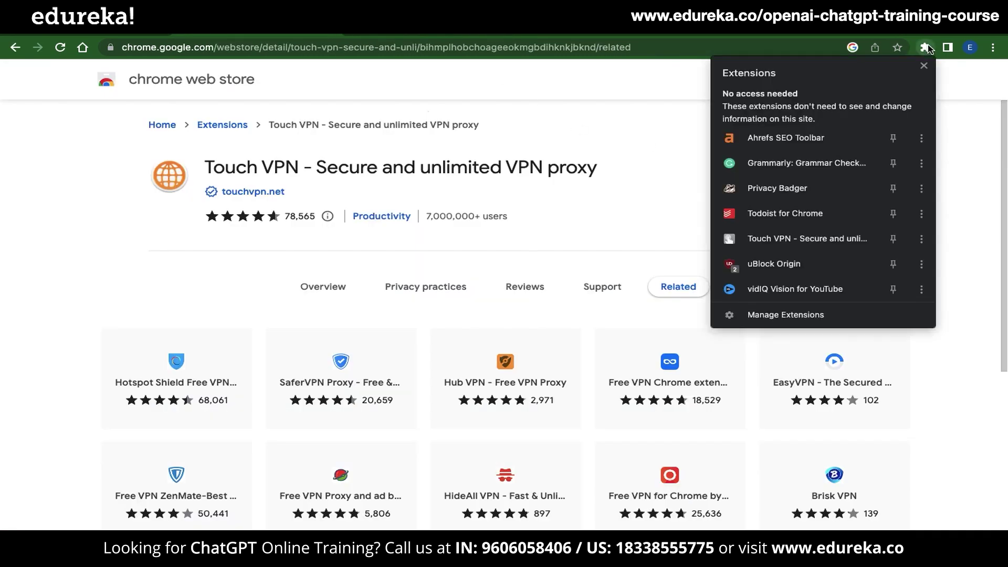
left_click(796, 244)
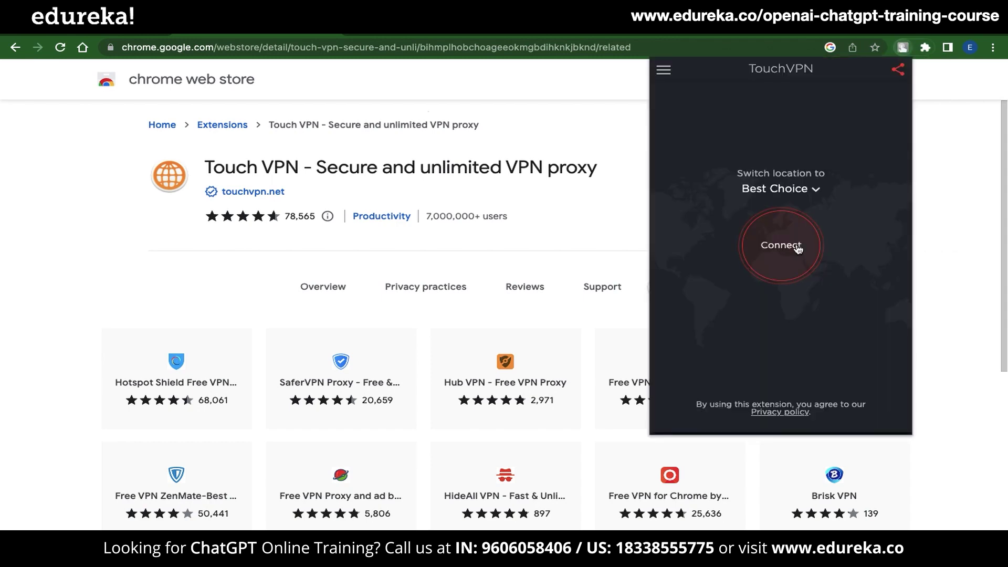
- Connect Touch VPN using the Best Choice location
left_click(797, 249)
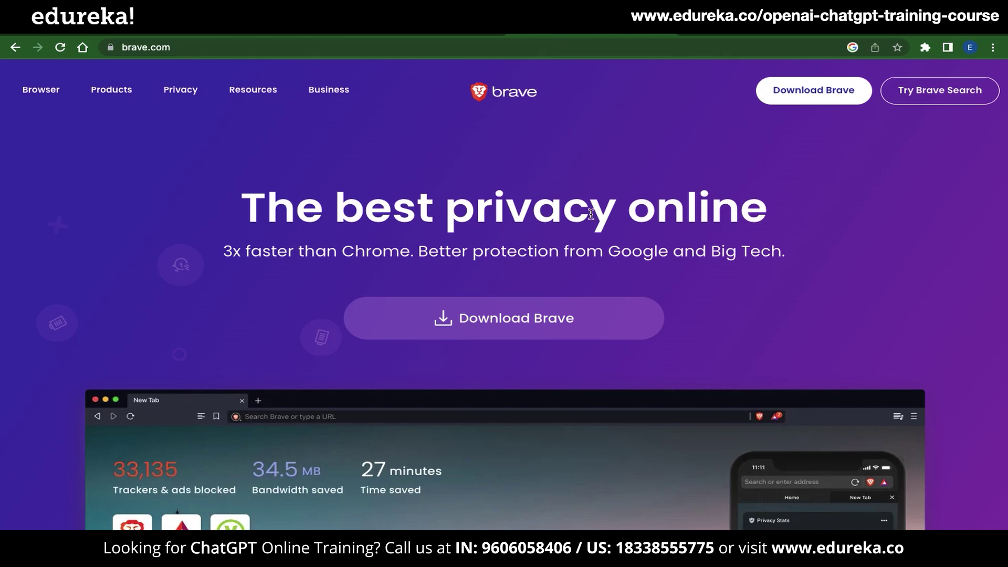
scroll(591, 215, "down", 3)
scroll(592, 219, "down", 9)
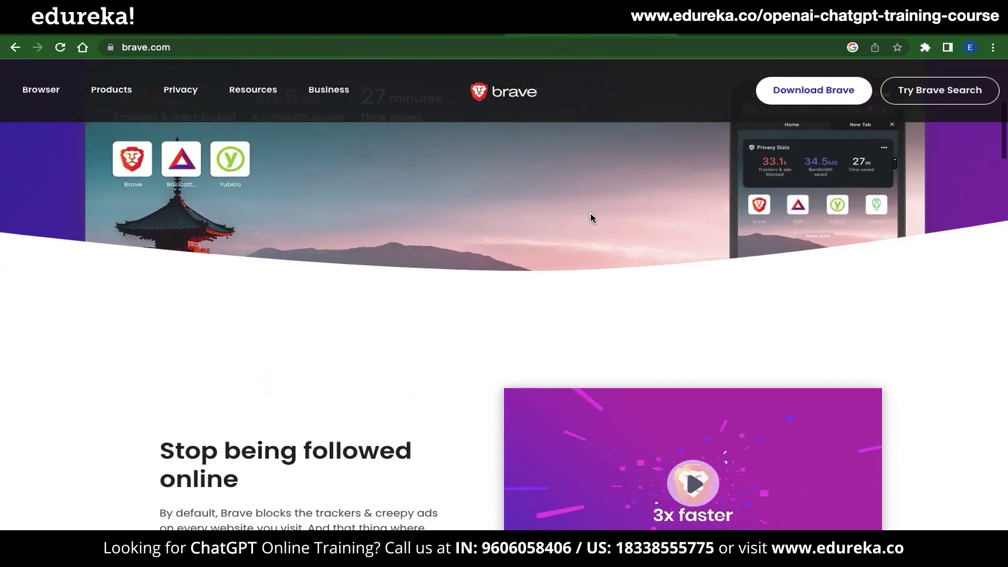
scroll(592, 217, "down", 7)
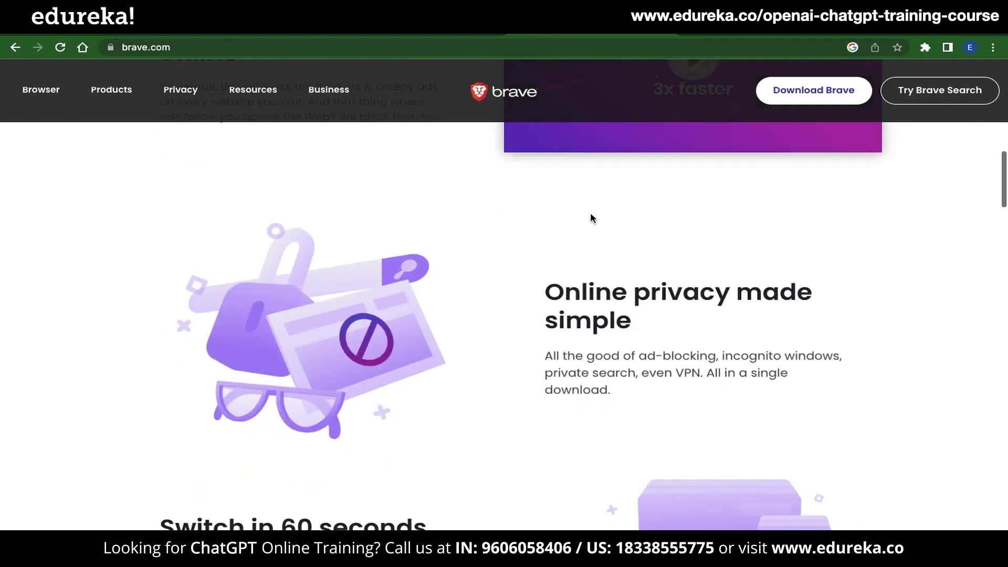
scroll(591, 216, "down", 7)
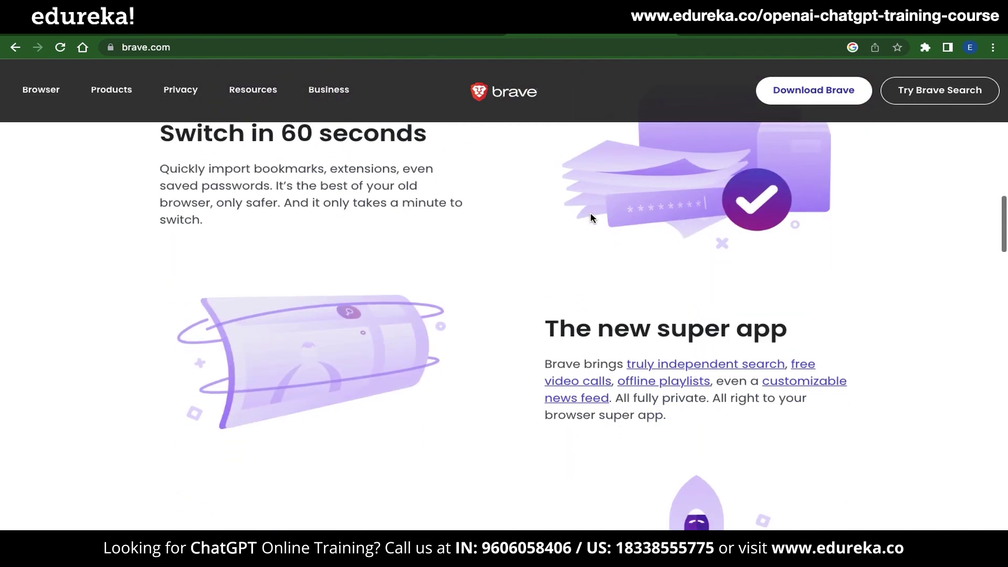
scroll(591, 216, "down", 7)
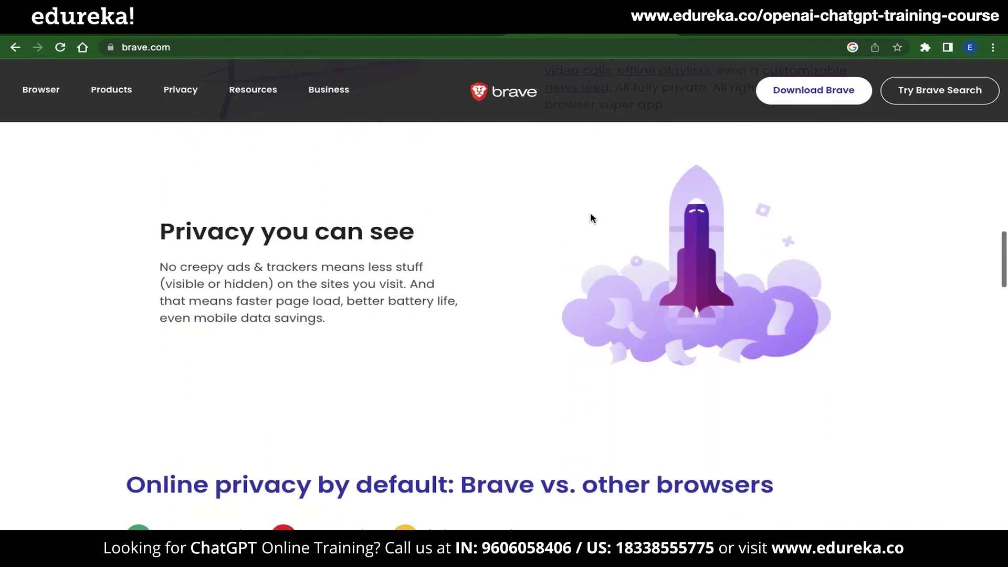